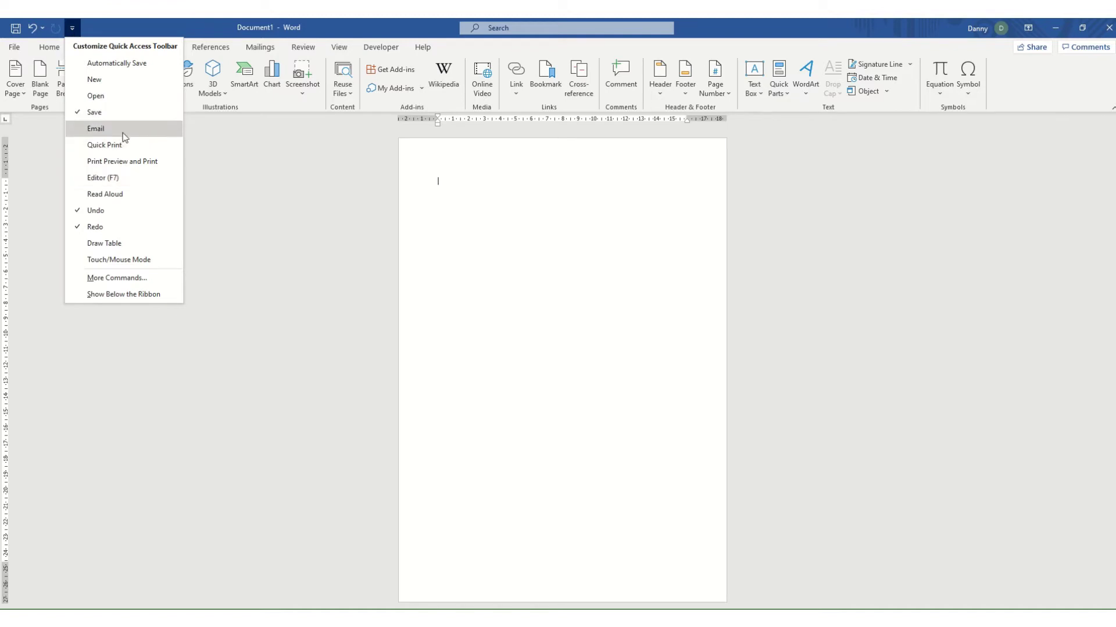
- Add the Email command to the Quick Access Toolbar
click(122, 132)
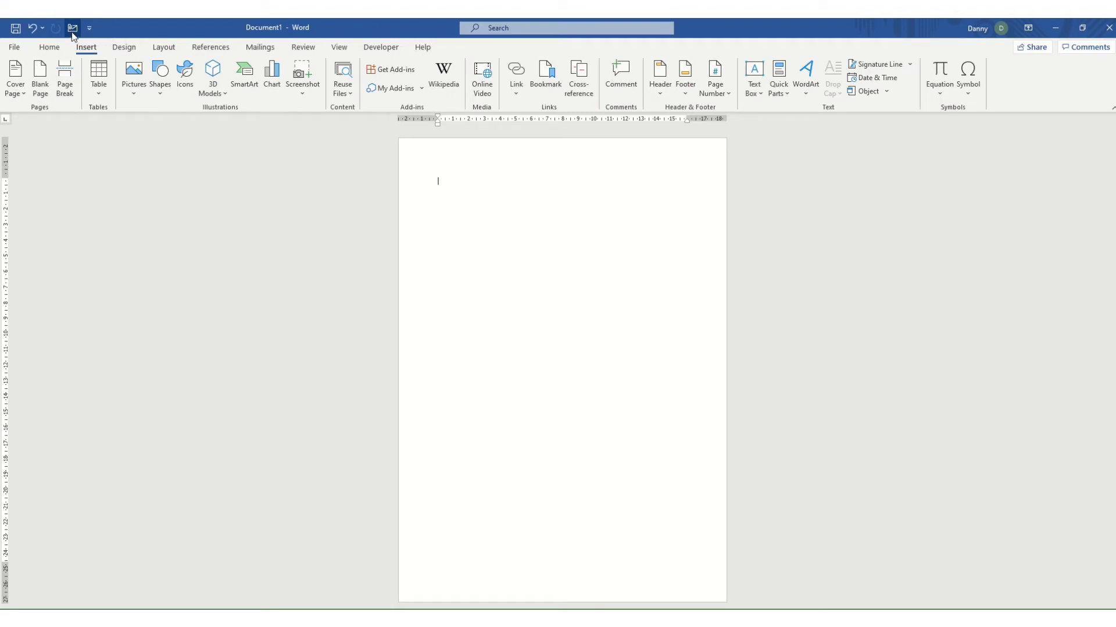
mouse_move(170, 22)
- Add the Shapes gallery command to the Quick Access Toolbar
click(55, 50)
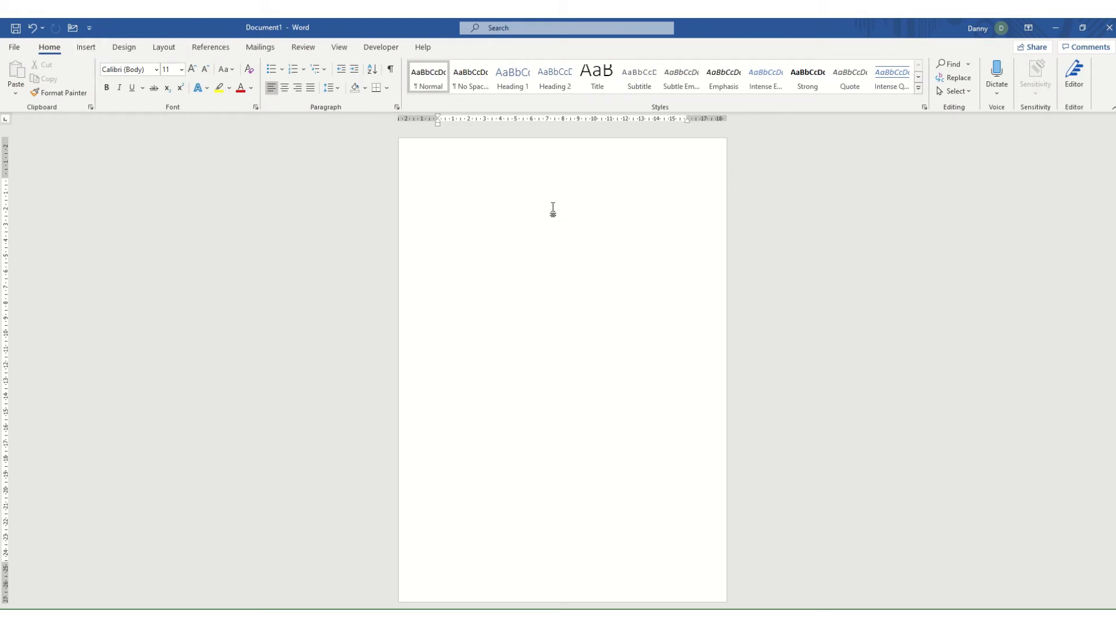
click(87, 47)
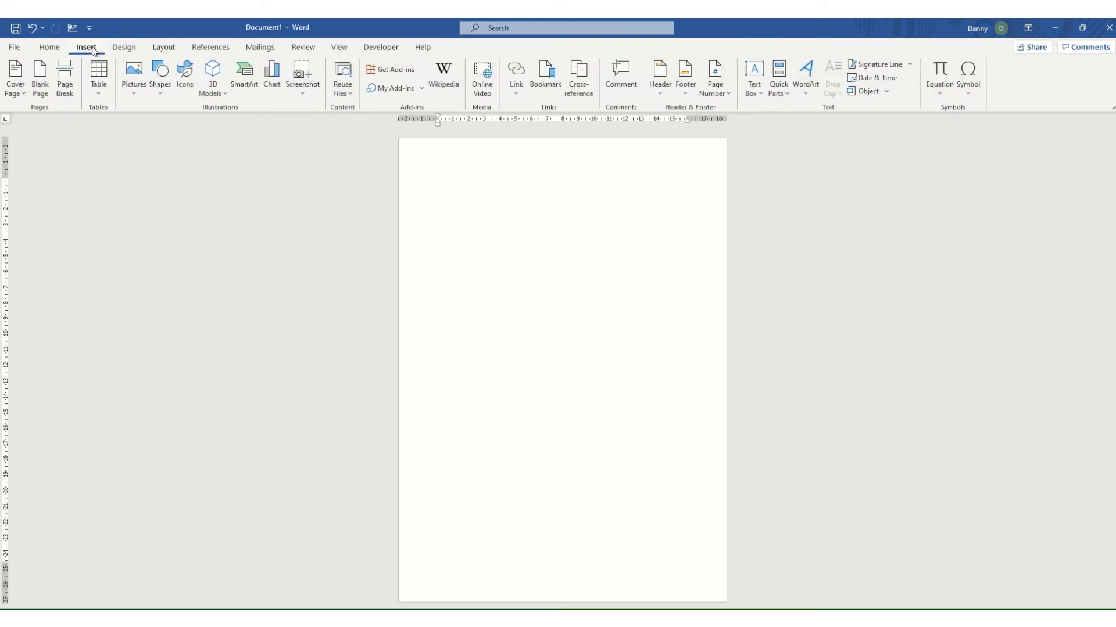
click(163, 96)
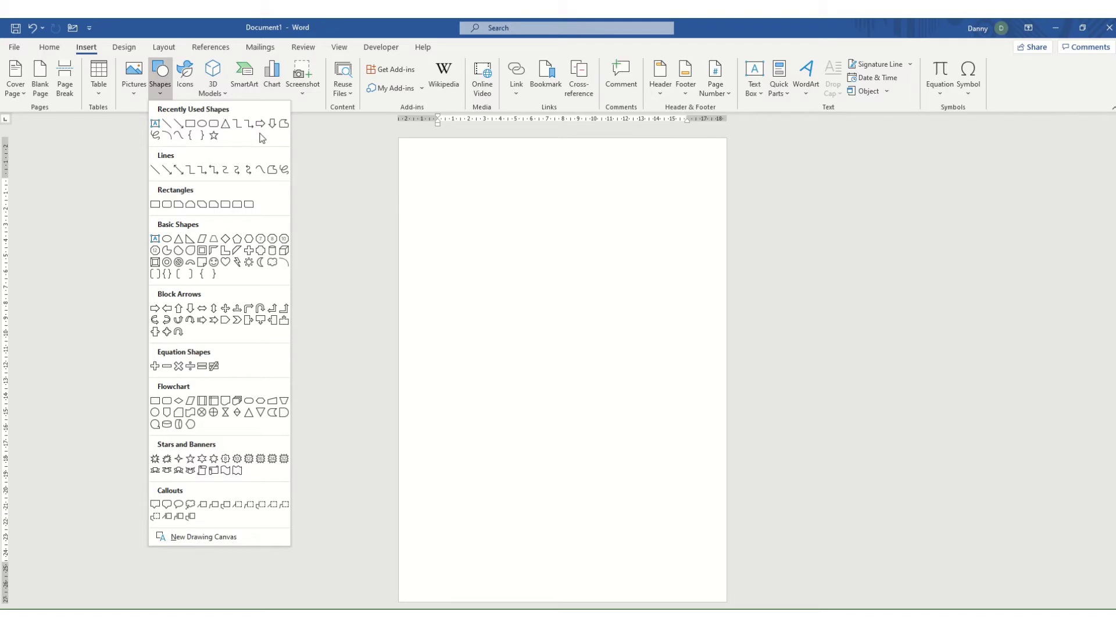
right_click(161, 77)
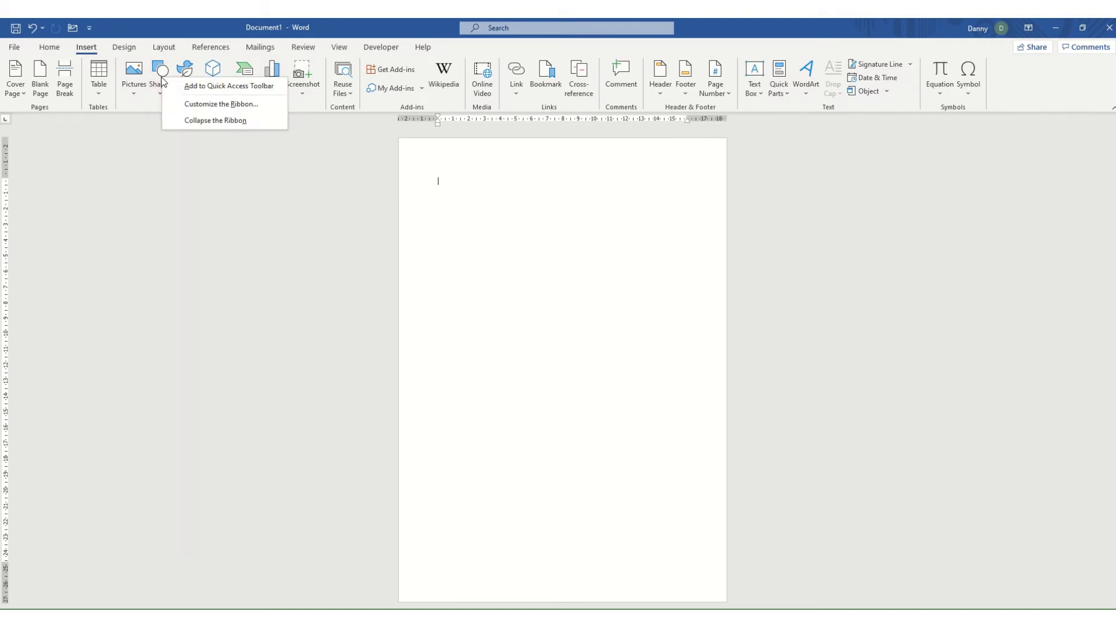
click(207, 90)
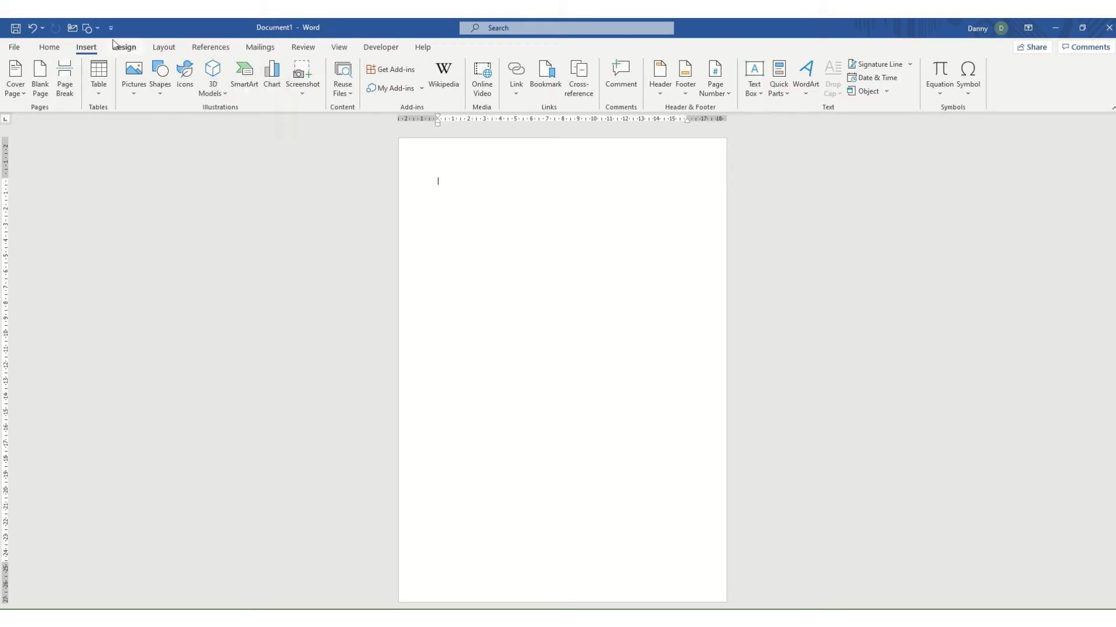
- Draw a right block arrow about 14.3 cm wide and 5.2 cm high across the upper part of the page, and deselect it
click(97, 29)
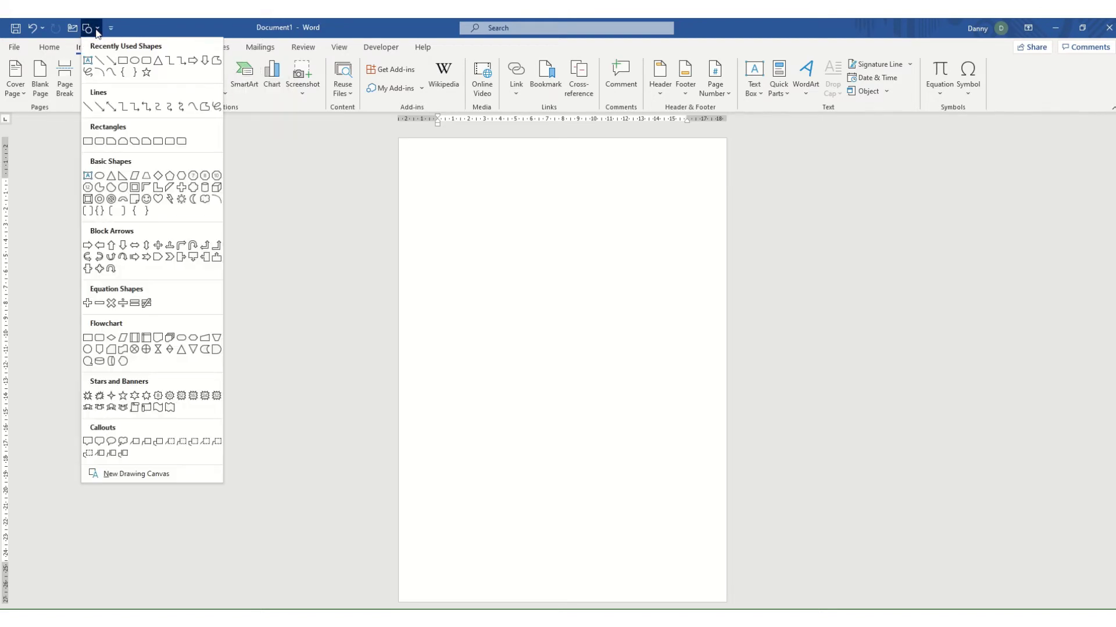
click(193, 64)
drag(454, 189, 679, 271)
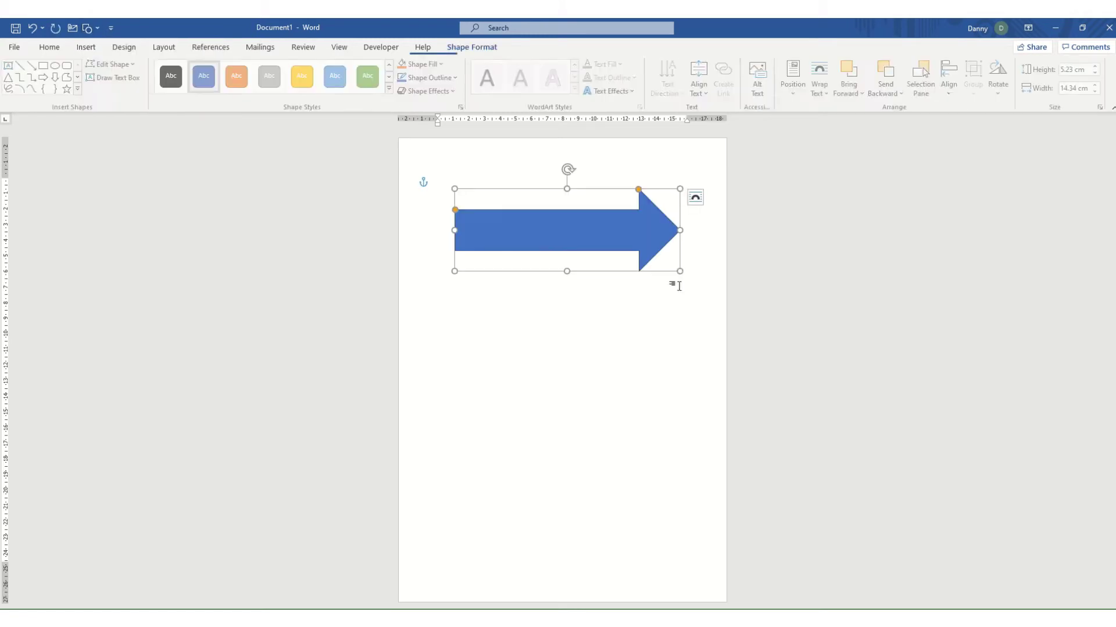
click(49, 47)
click(88, 50)
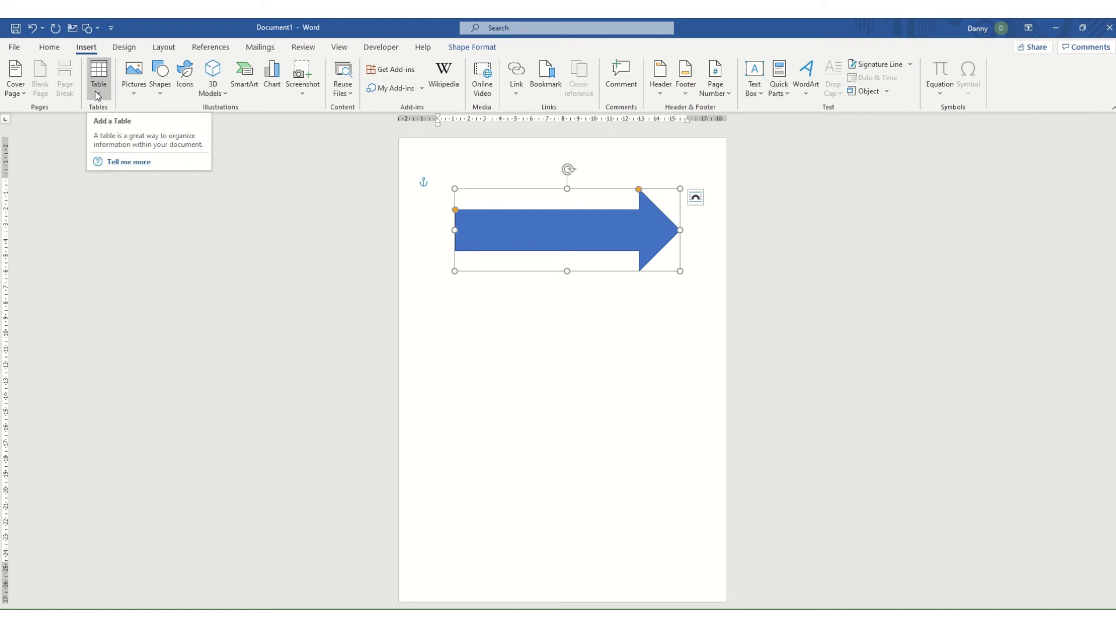
click(475, 280)
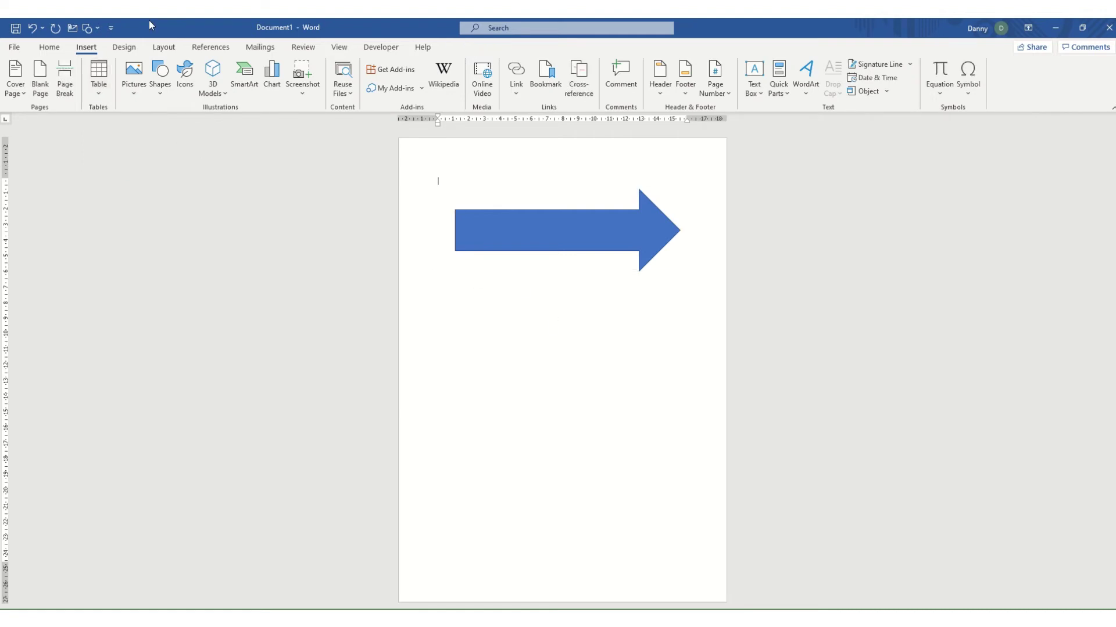
- Apply the DRAFT 1 watermark to the page and replace it with the CONFIDENTIAL 1 watermark
click(124, 47)
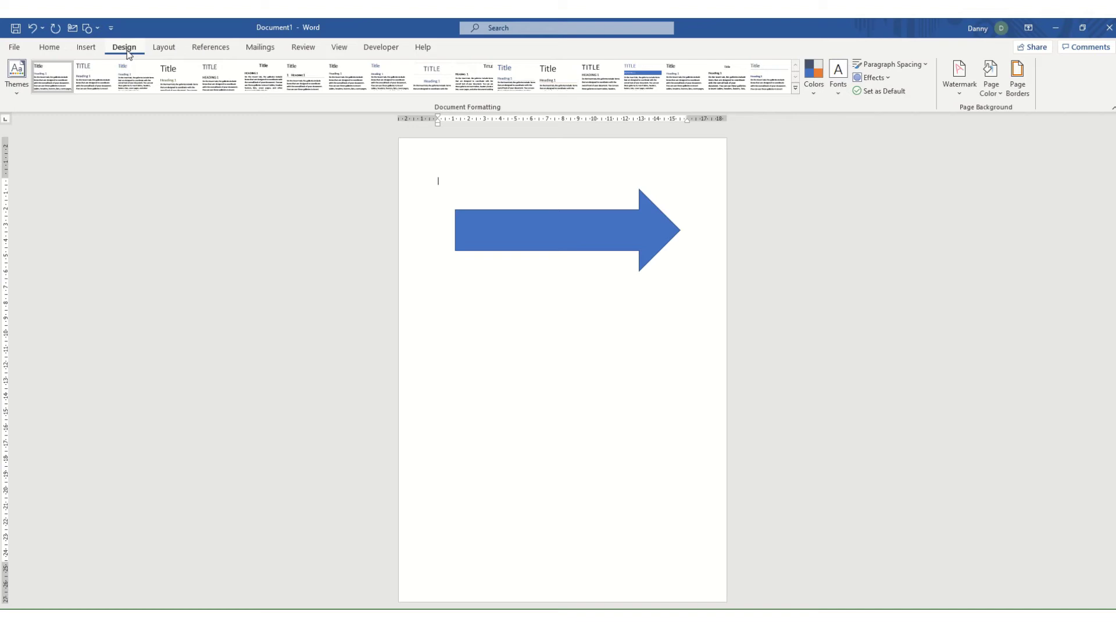
click(960, 87)
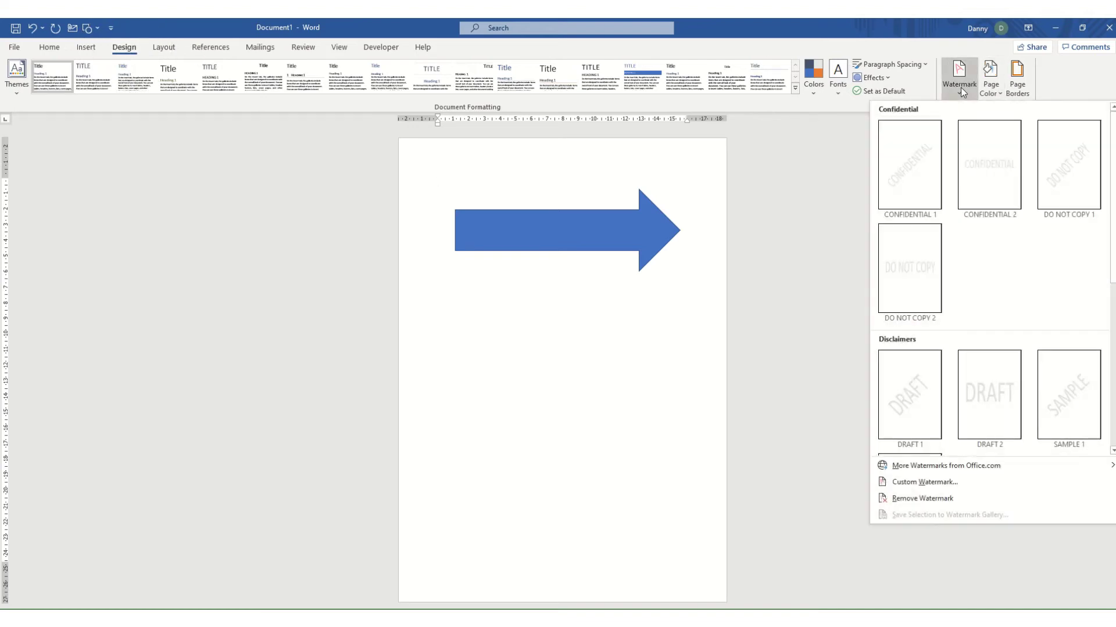
click(899, 384)
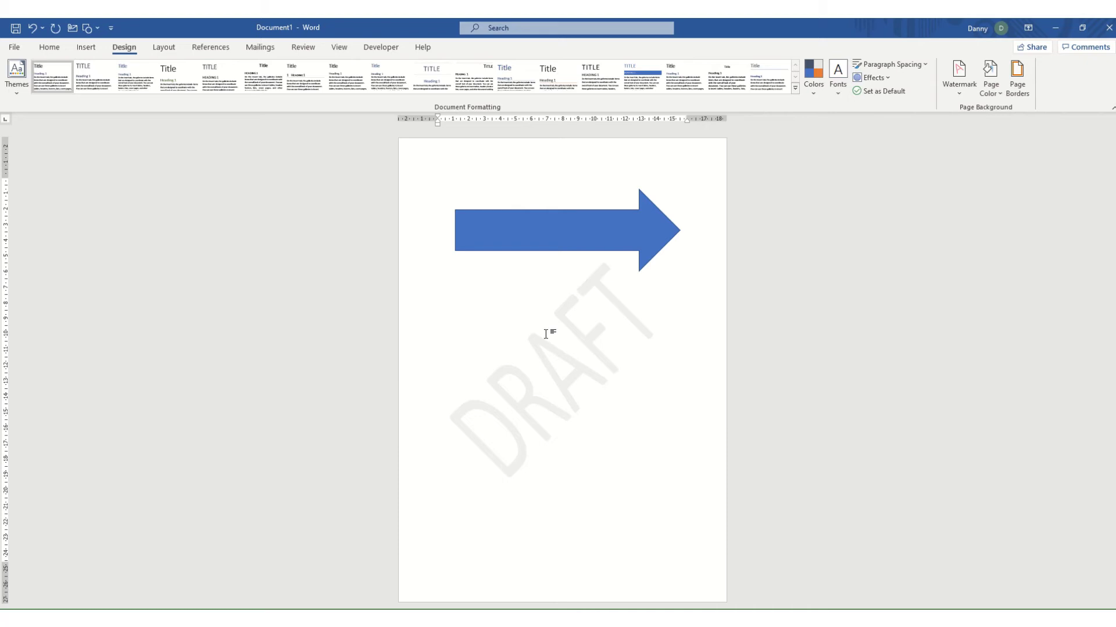
click(949, 95)
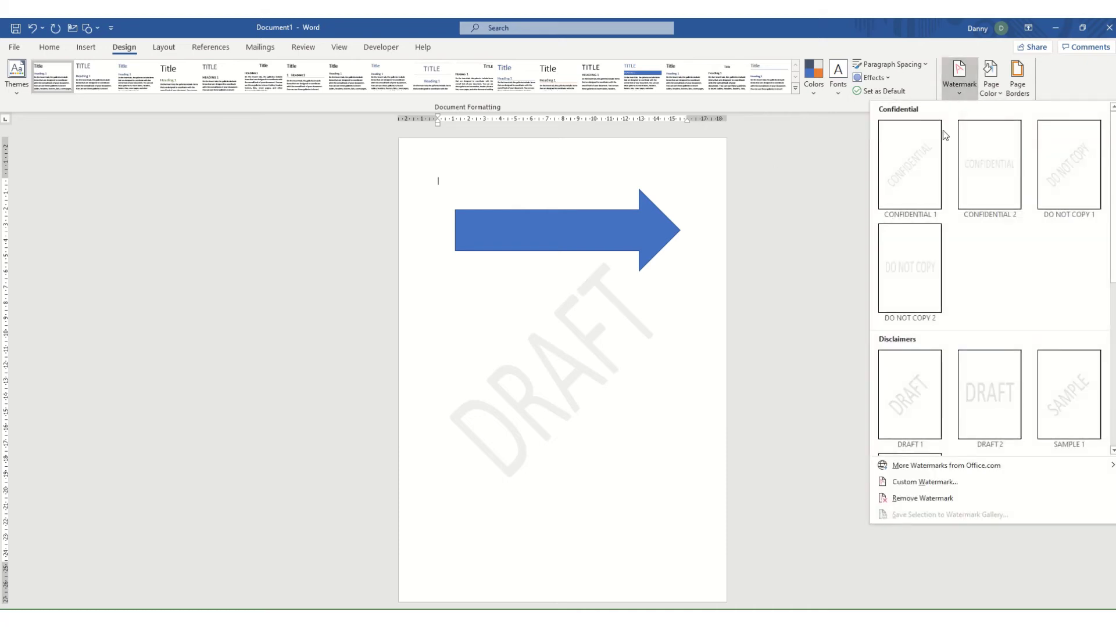
click(908, 189)
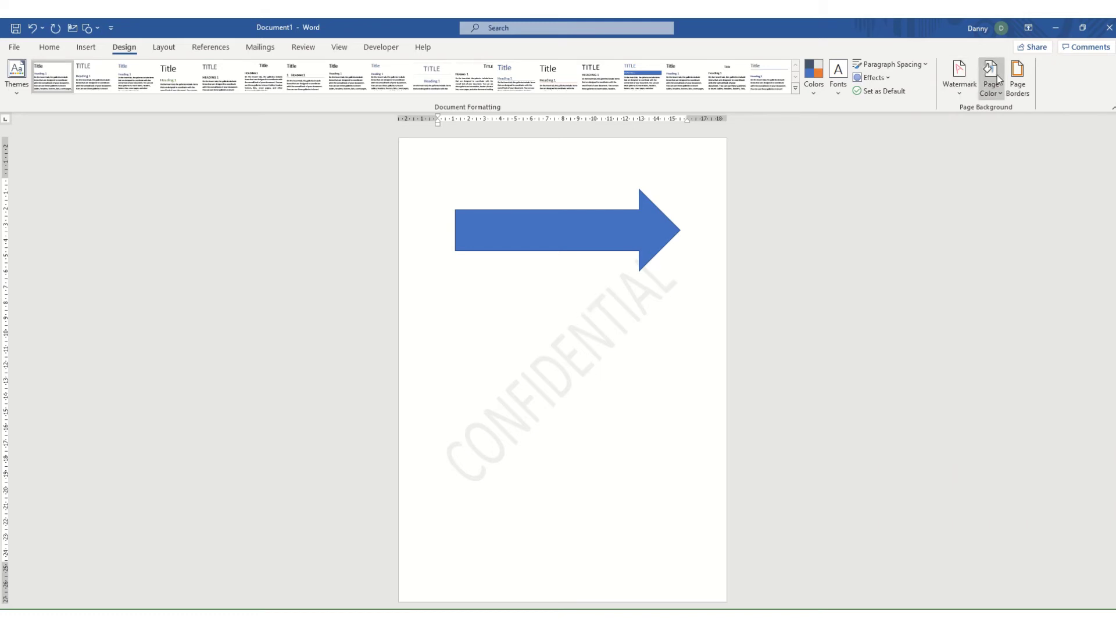
- Add the Watermark command to the Quick Access Toolbar
right_click(960, 70)
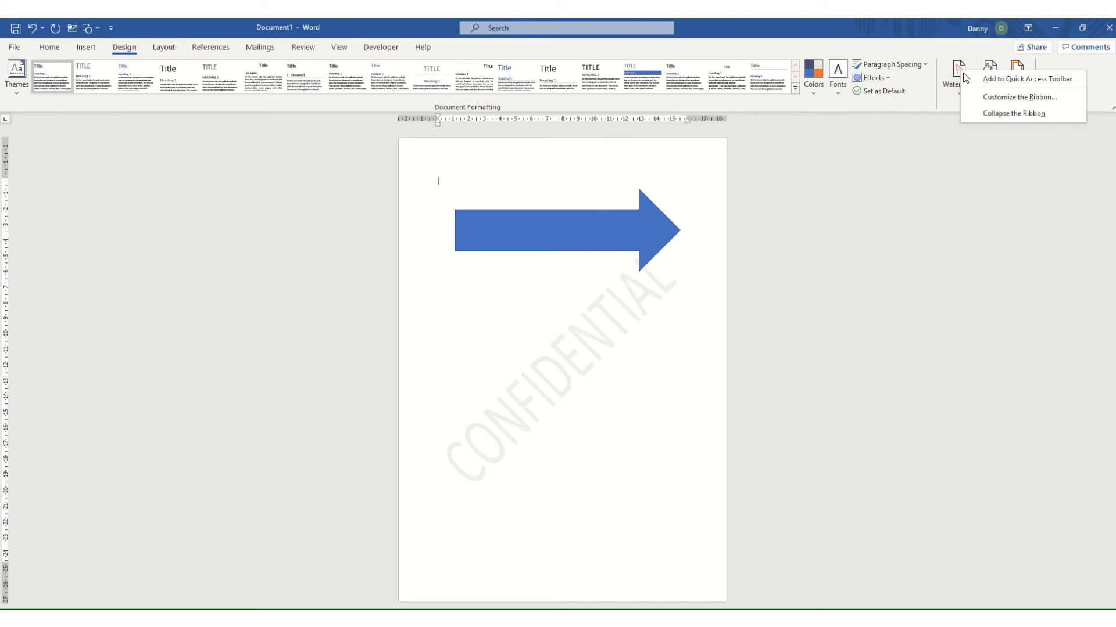
click(991, 77)
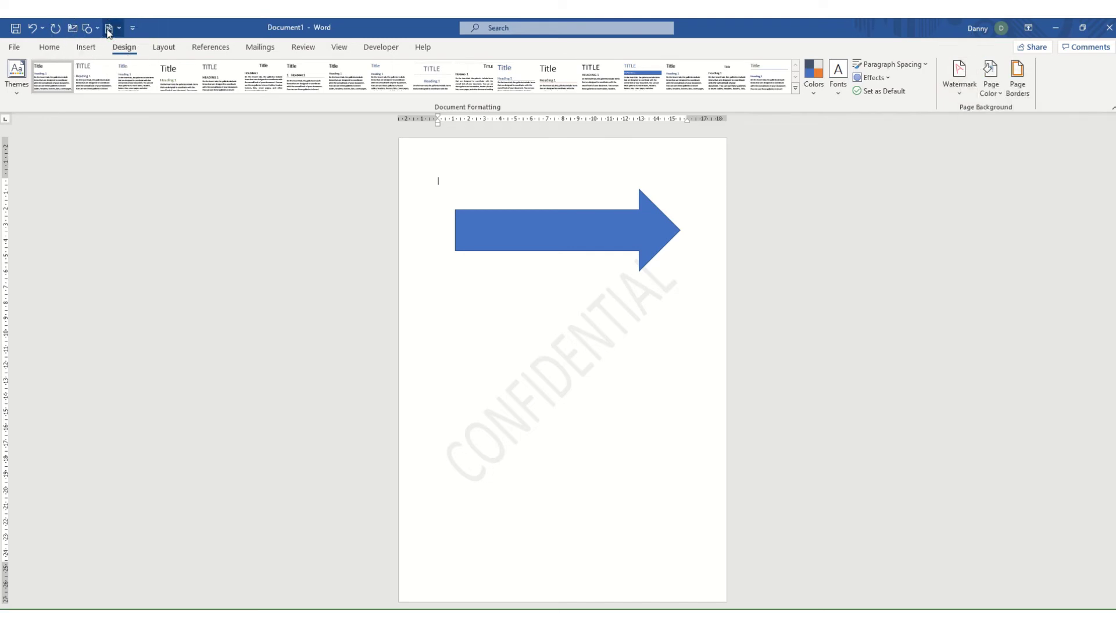
- Look through other groups of ribbon commands and view the watermark gallery from the Quick Access Toolbar without applying a design
click(210, 47)
click(265, 47)
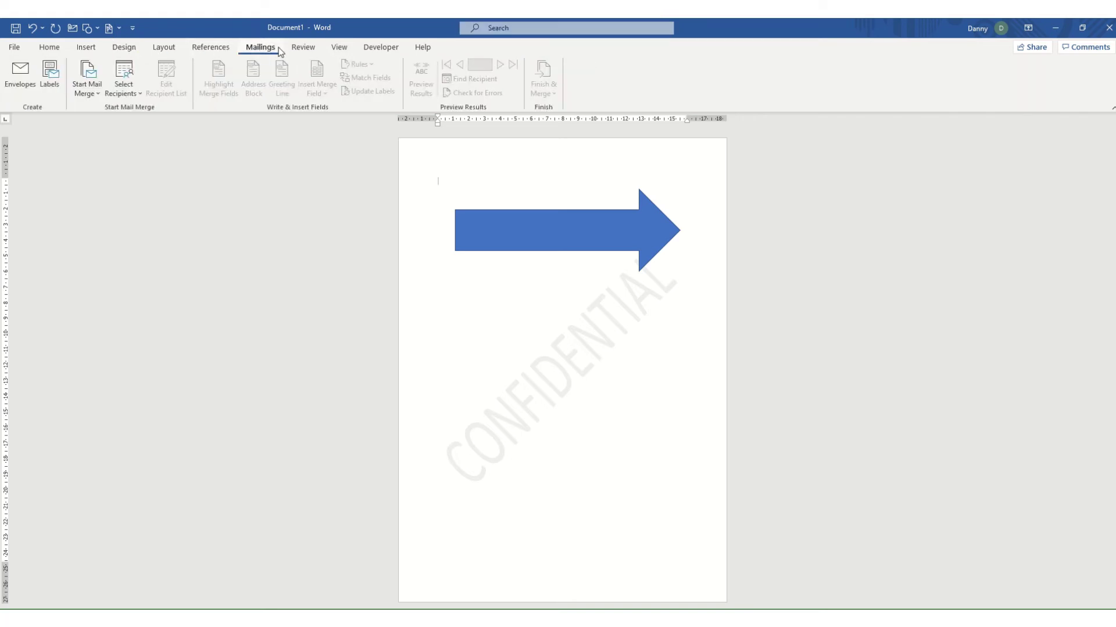
click(294, 50)
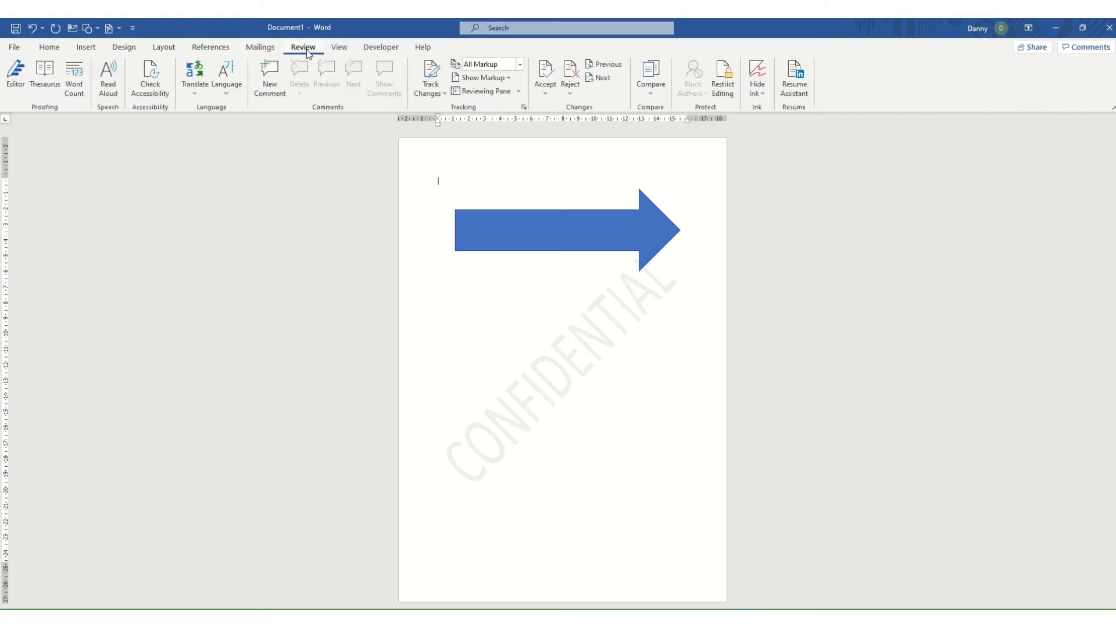
click(367, 47)
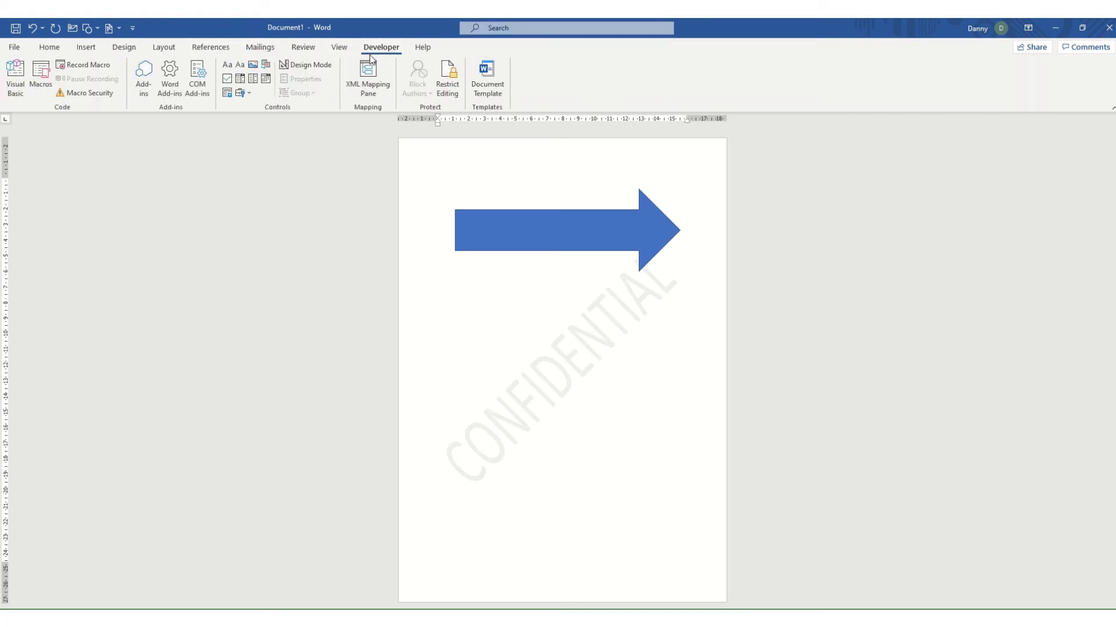
click(61, 48)
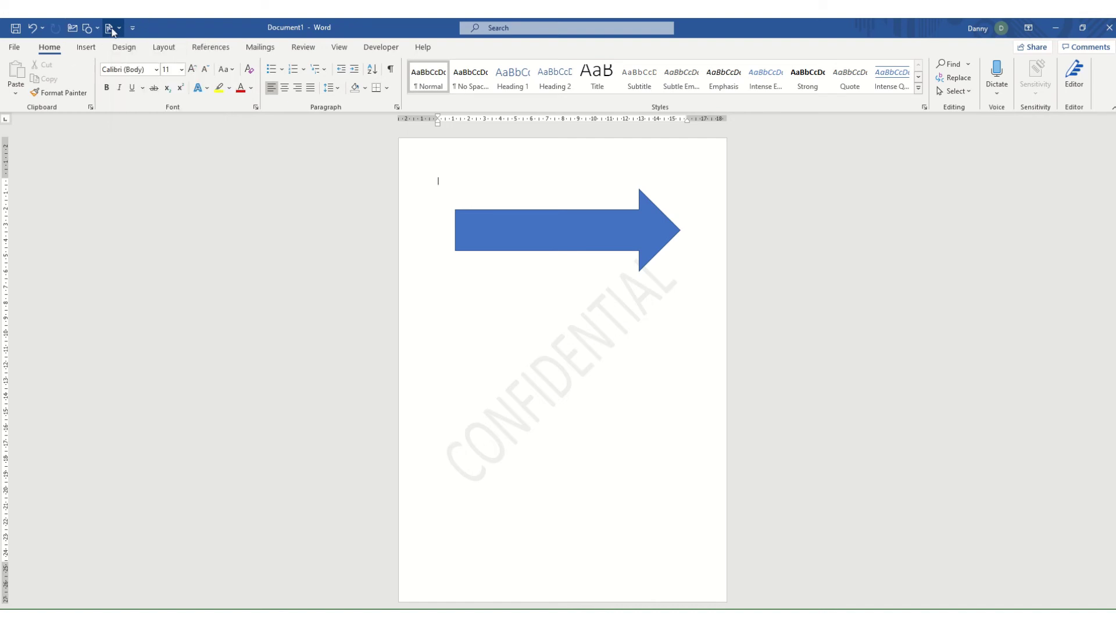
click(111, 32)
click(116, 32)
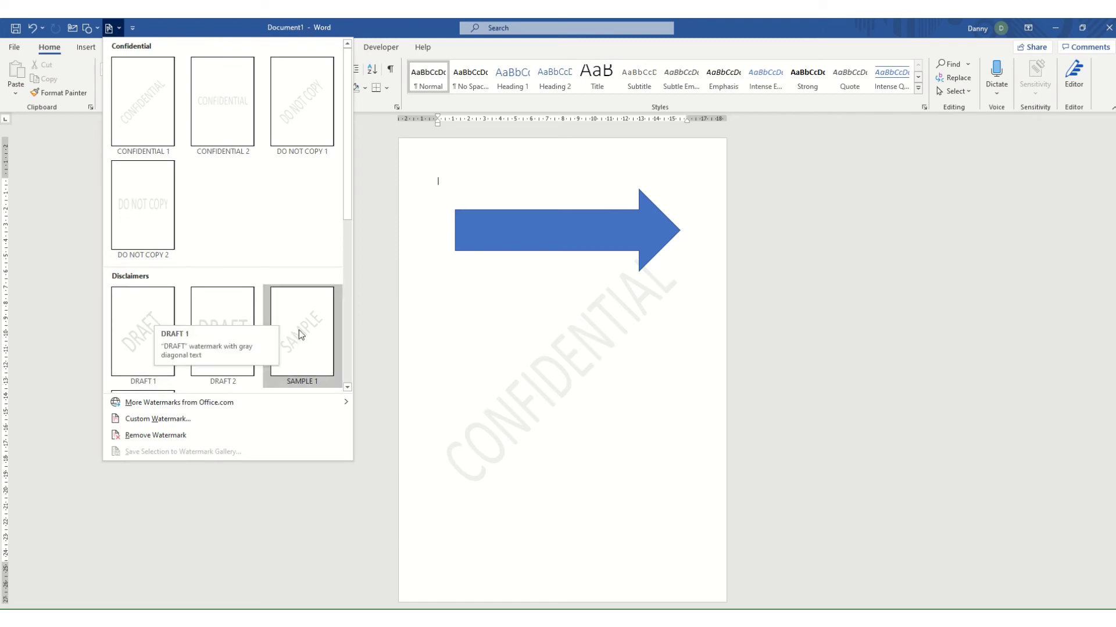
click(79, 206)
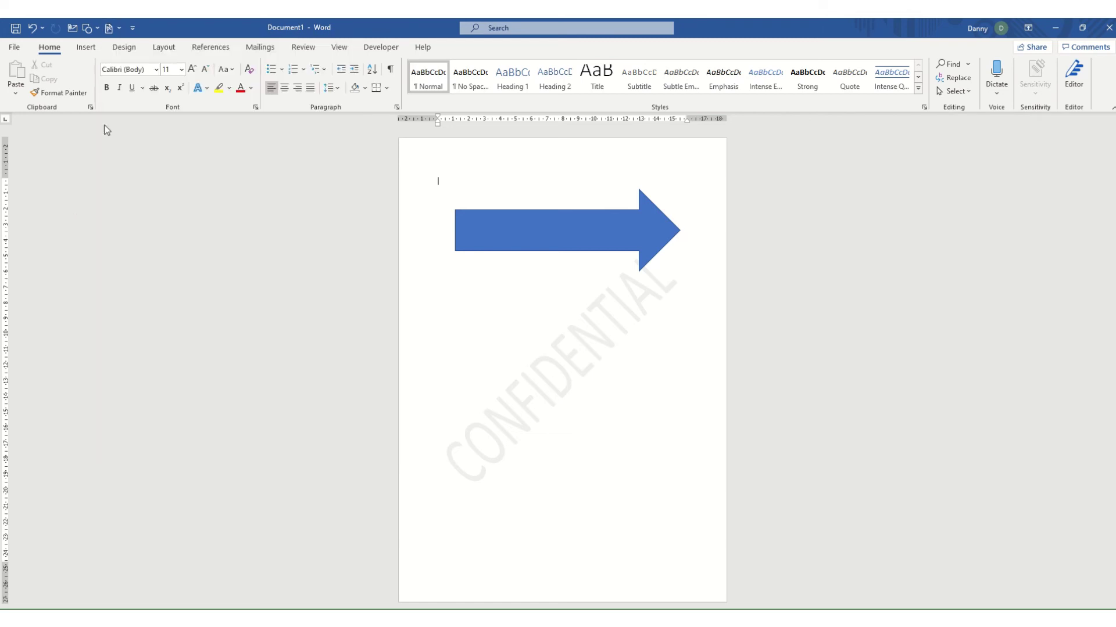
- Remove the Watermark command from the Quick Access Toolbar
right_click(110, 29)
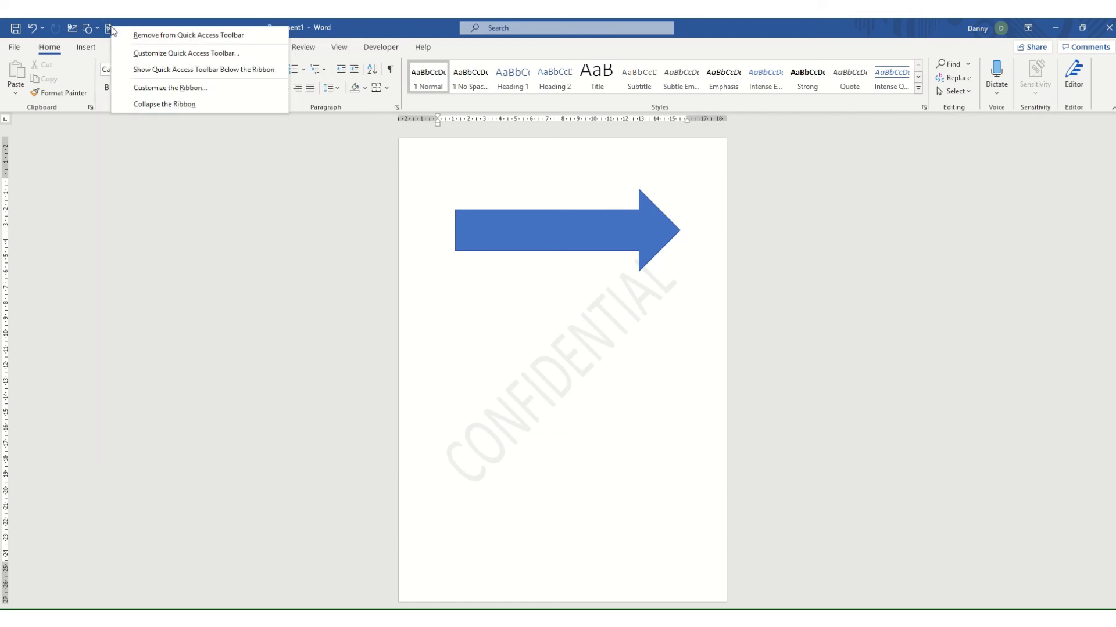
click(146, 199)
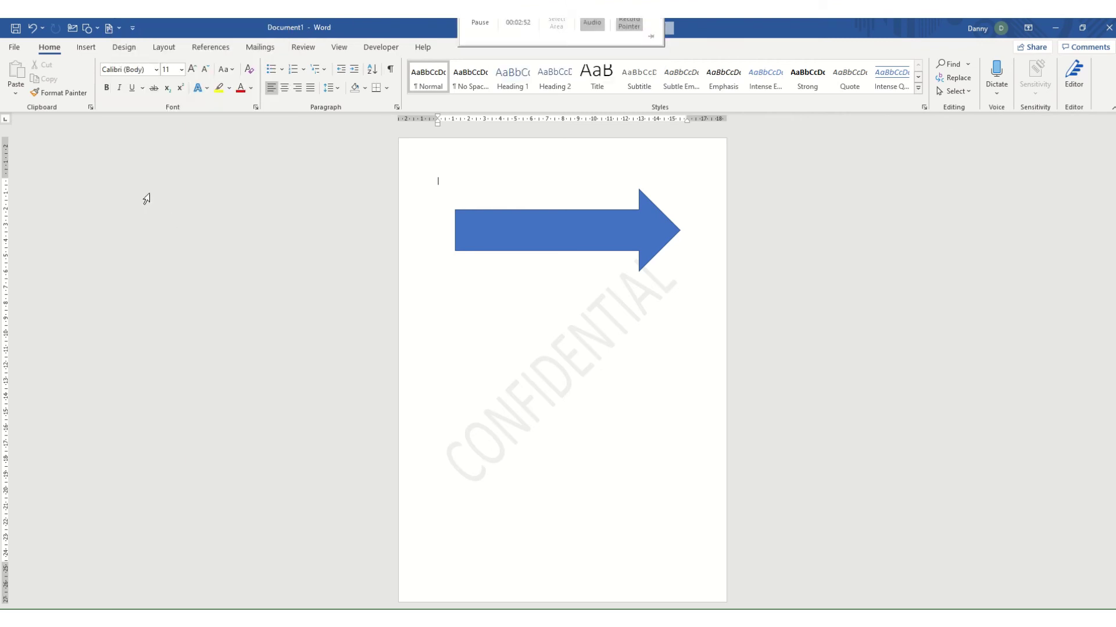
right_click(108, 29)
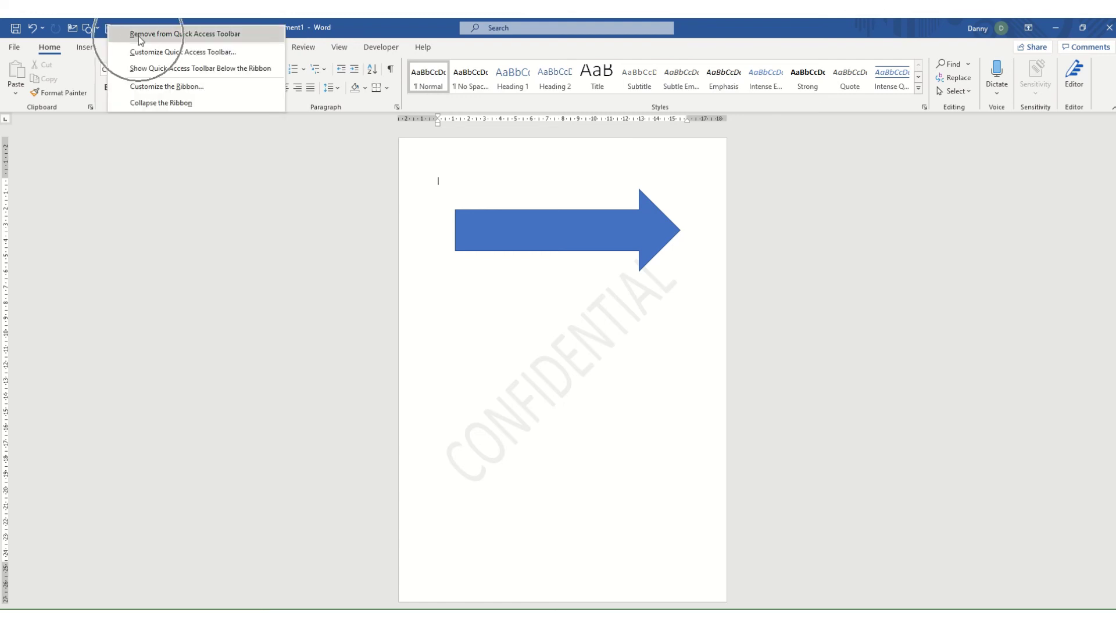
click(139, 36)
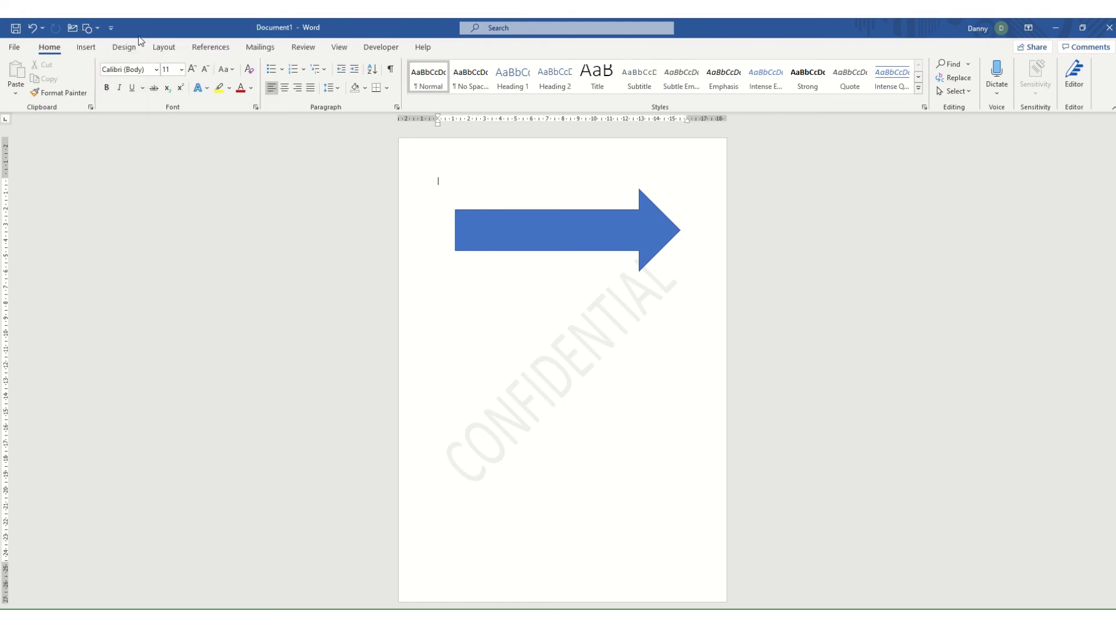
- Remove the Shapes and Email commands from the Quick Access Toolbar
right_click(87, 32)
click(111, 39)
right_click(73, 29)
click(99, 45)
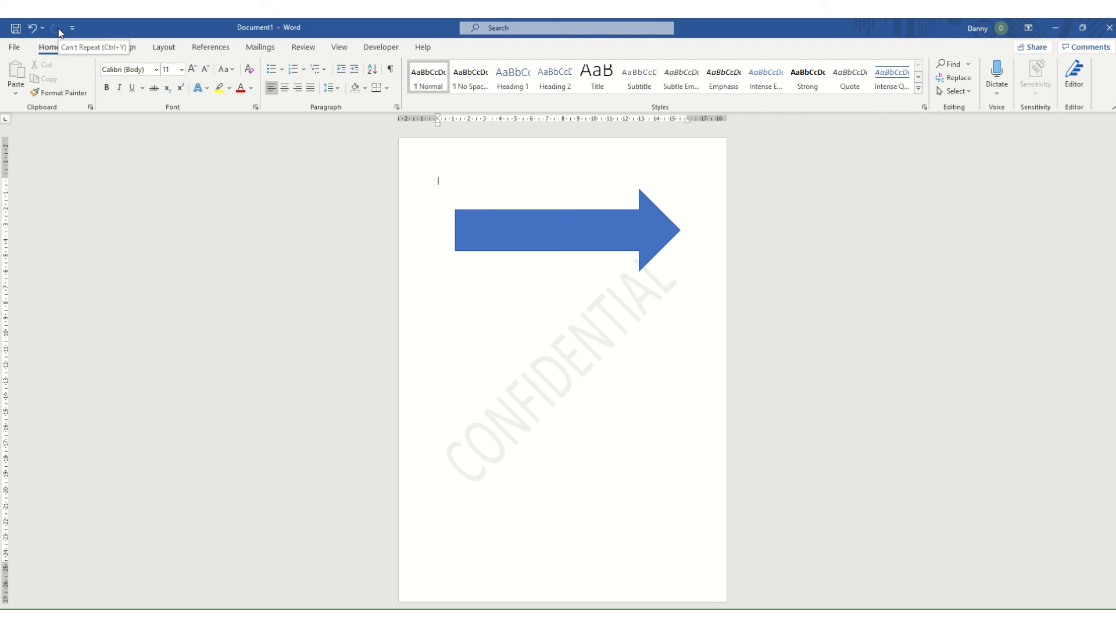
- Add the paragraph Shading command to the Quick Access Toolbar and view its colour palette
right_click(357, 89)
click(372, 99)
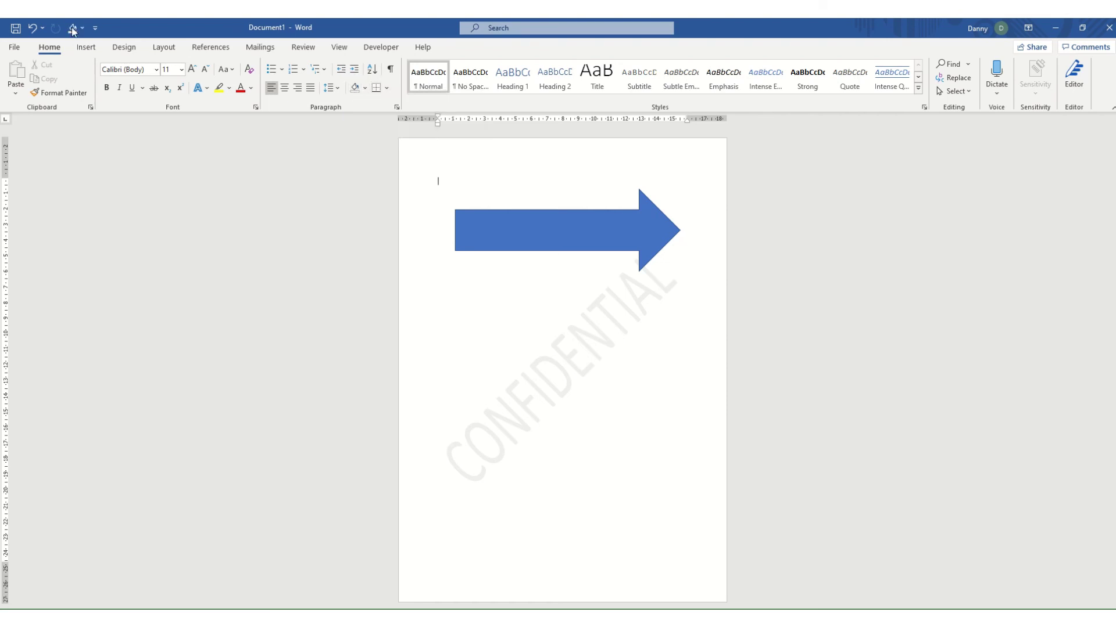
click(83, 28)
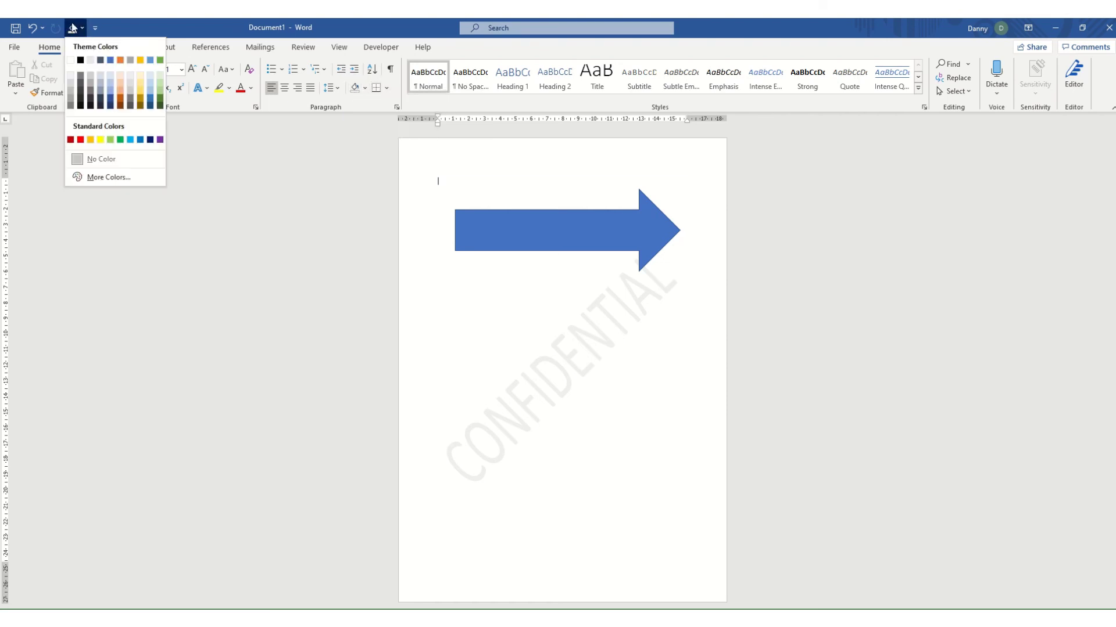
- Remove the Shading command from the Quick Access Toolbar
right_click(72, 27)
click(111, 33)
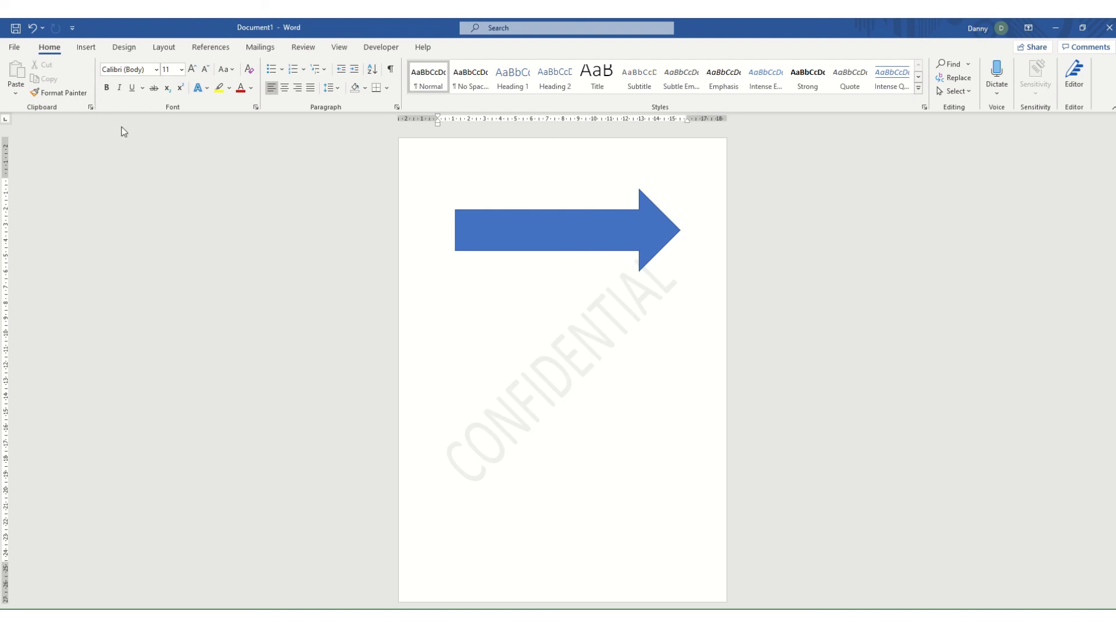